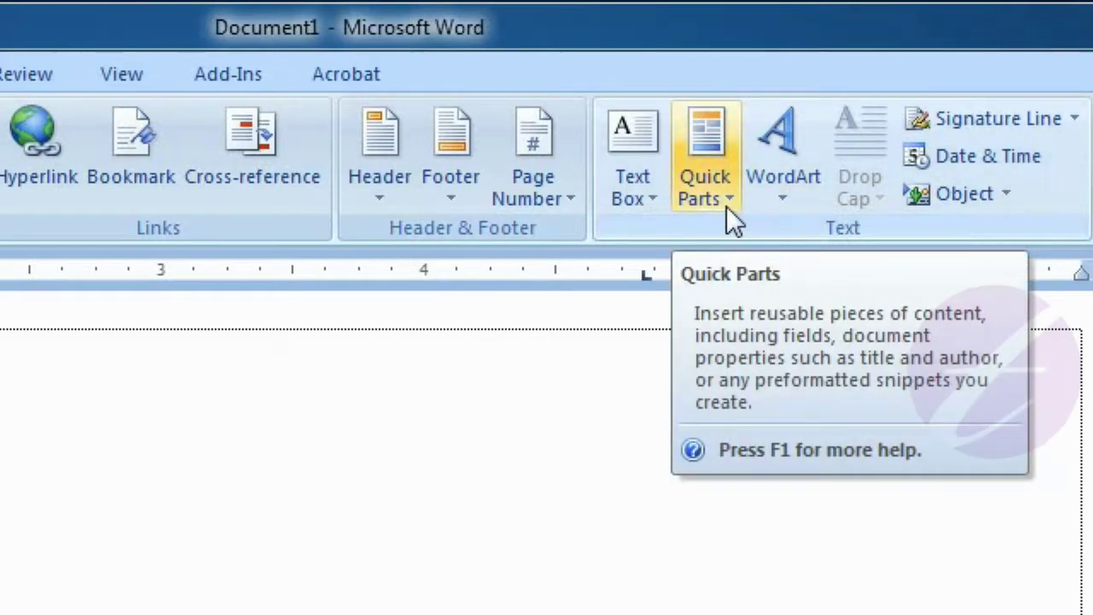
# Open the Field dialog from Quick Parts and choose the Eq field from the field names list
pyautogui.click(725, 209)
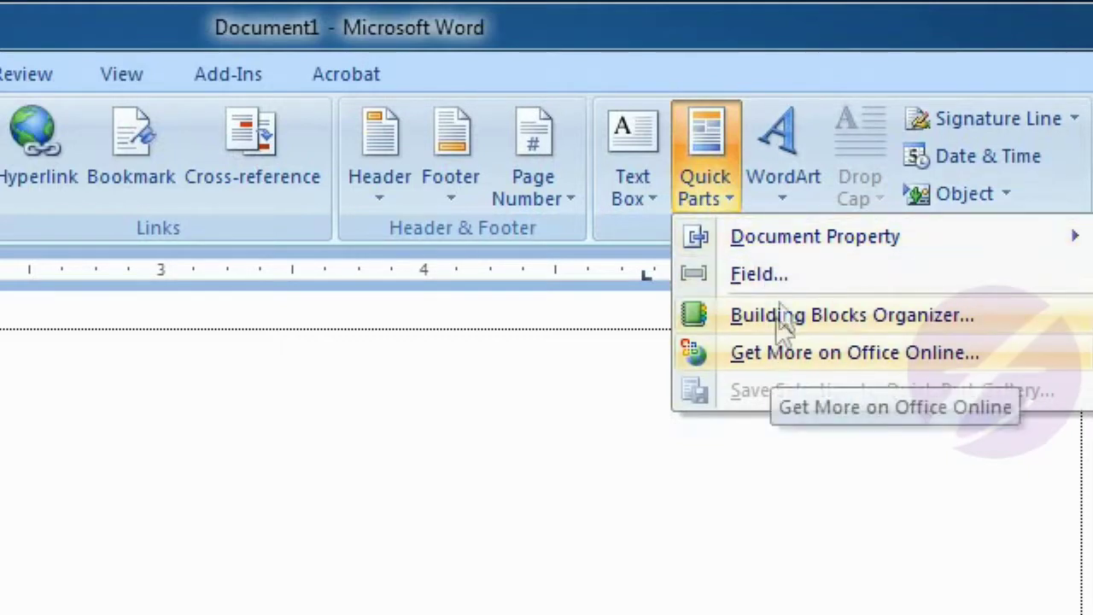
pyautogui.click(806, 272)
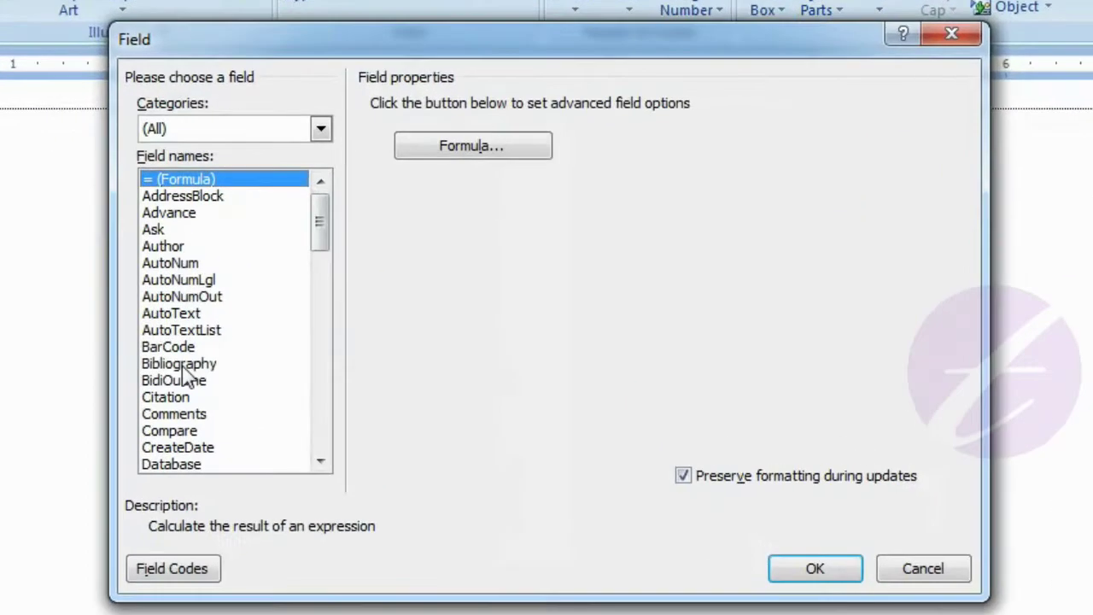
pyautogui.click(319, 461)
pyautogui.click(319, 462)
pyautogui.click(319, 462)
pyautogui.click(319, 462)
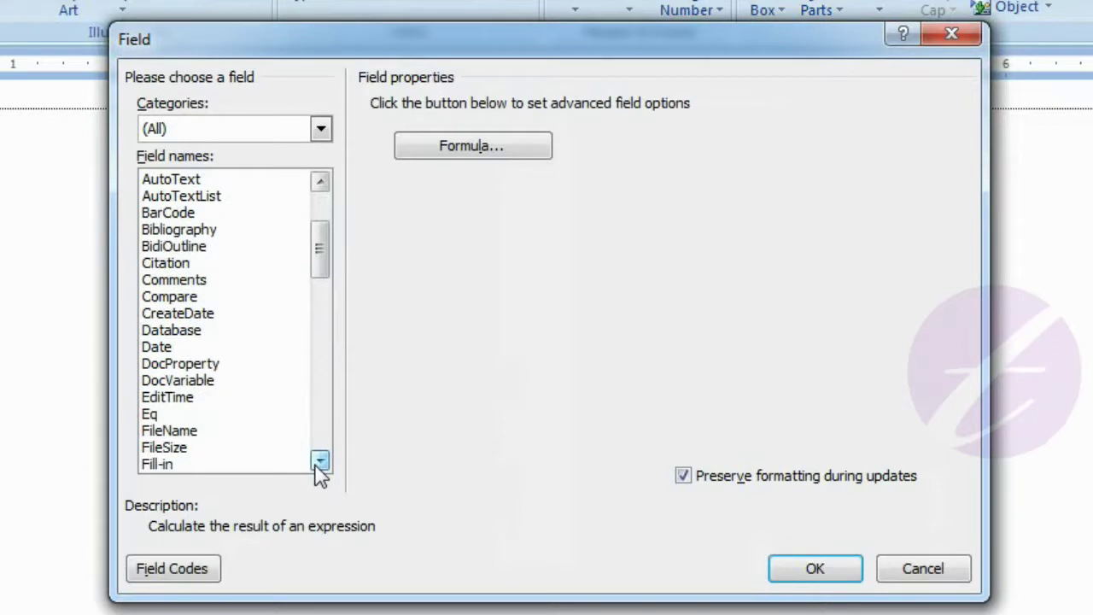
pyautogui.click(153, 416)
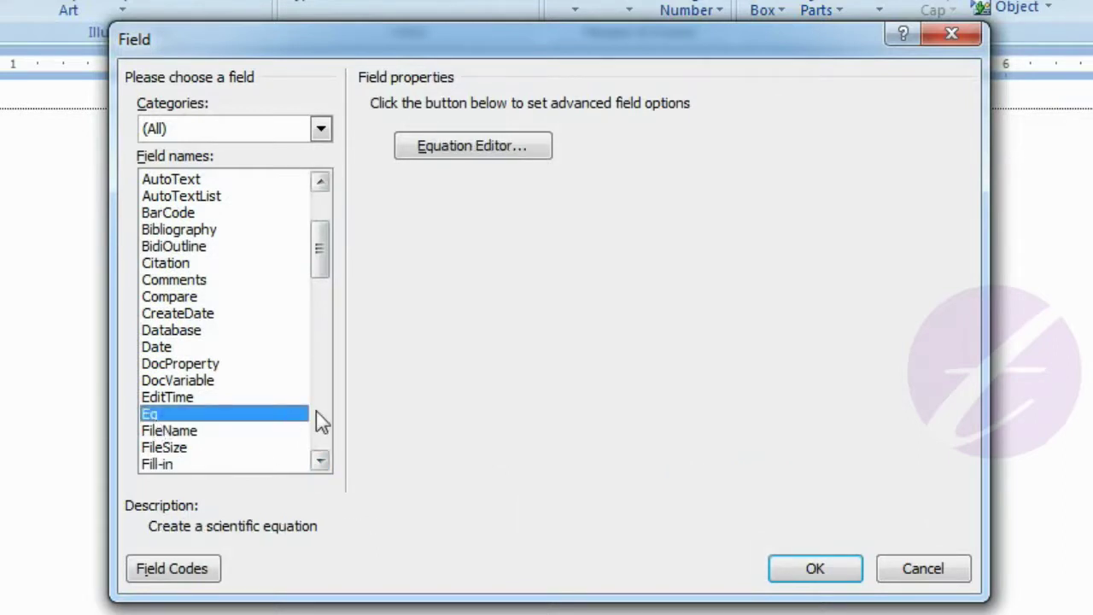
# Show the EQ field code and bring up its Field Options list of switches
pyautogui.click(192, 570)
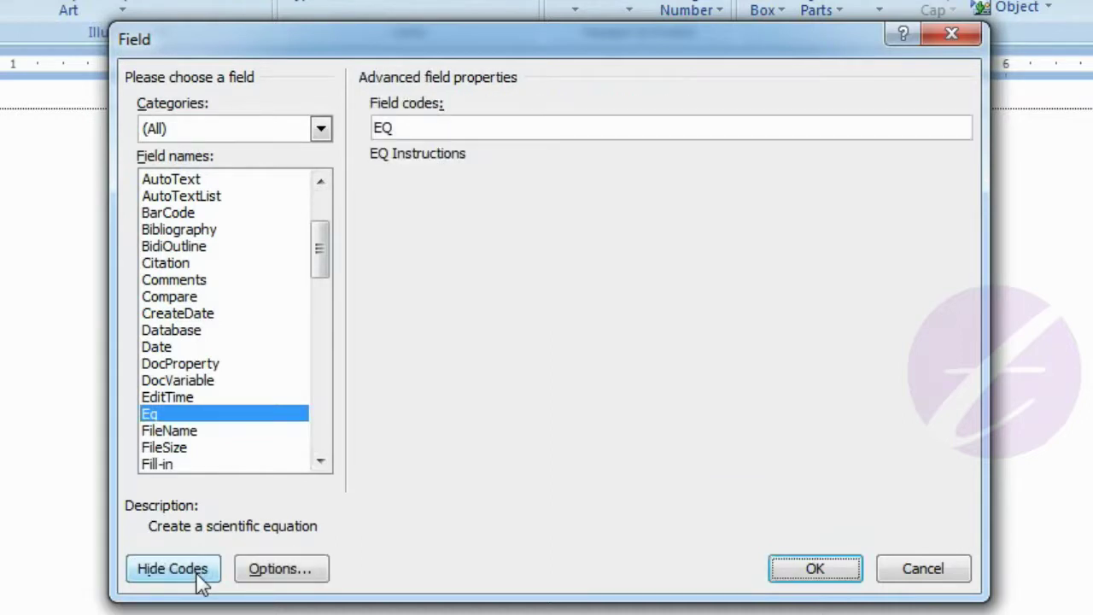
pyautogui.click(274, 572)
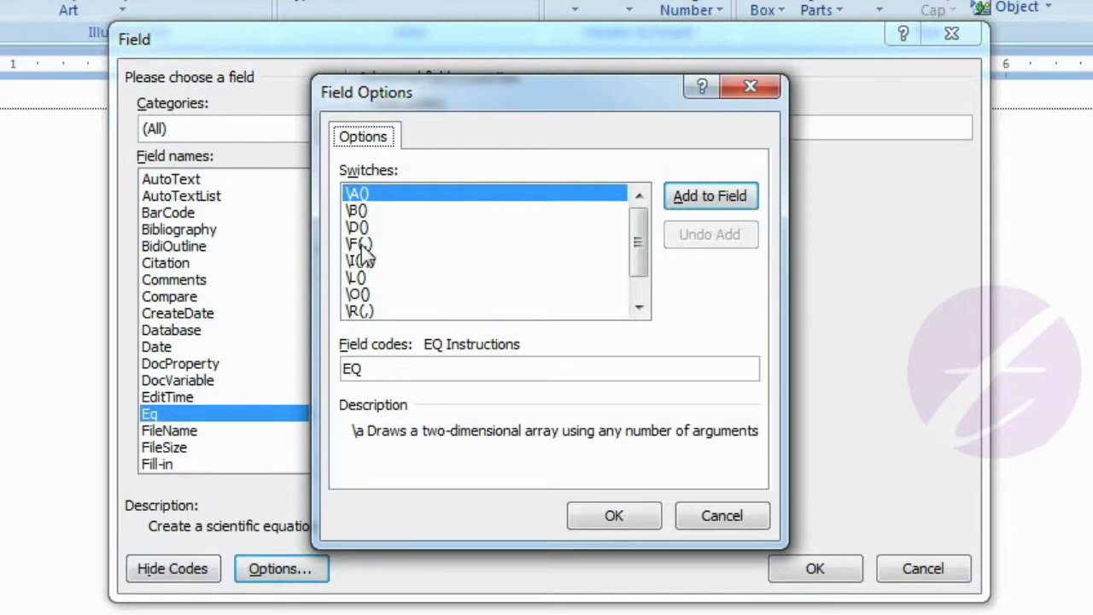
# Add the \F(,) fraction switch with 1 and 2, inserting EQ \F(1,2) as a stacked 1/2
pyautogui.click(361, 244)
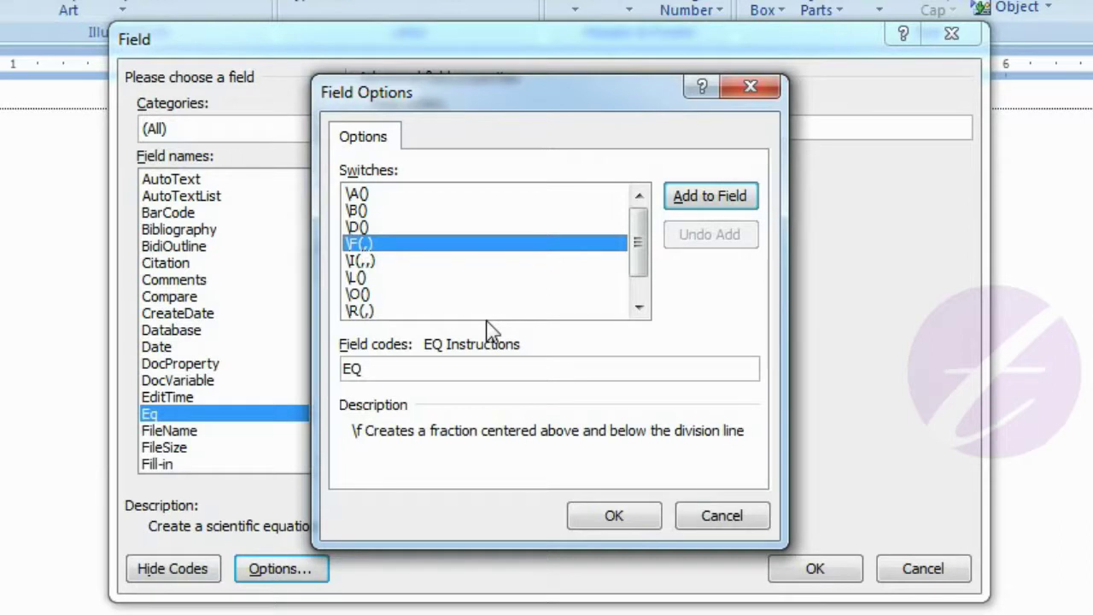
pyautogui.click(704, 205)
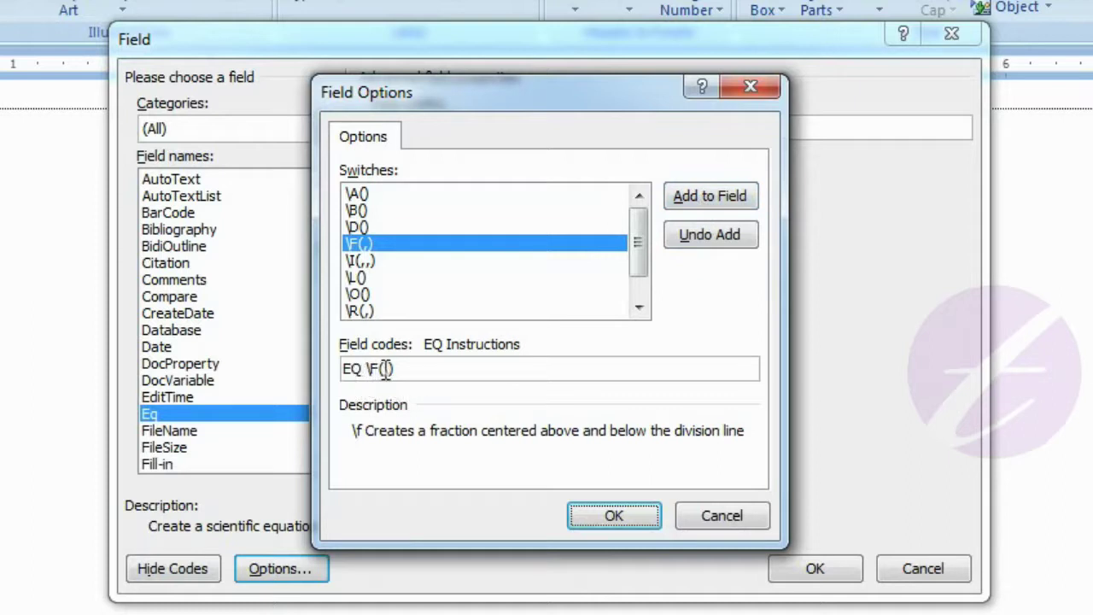
pyautogui.click(382, 368)
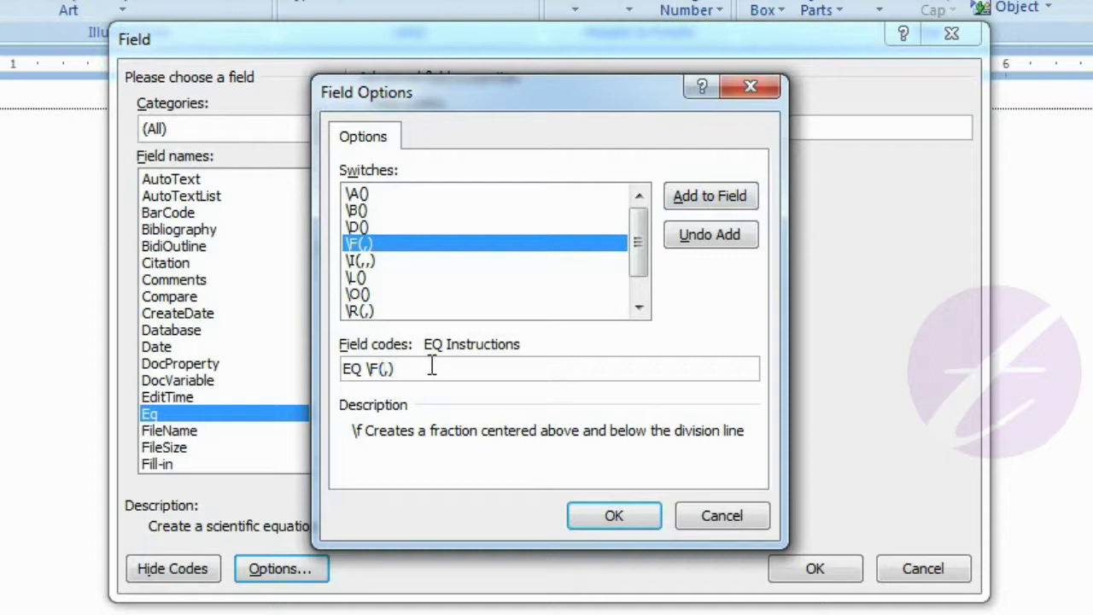
pyautogui.write('1')
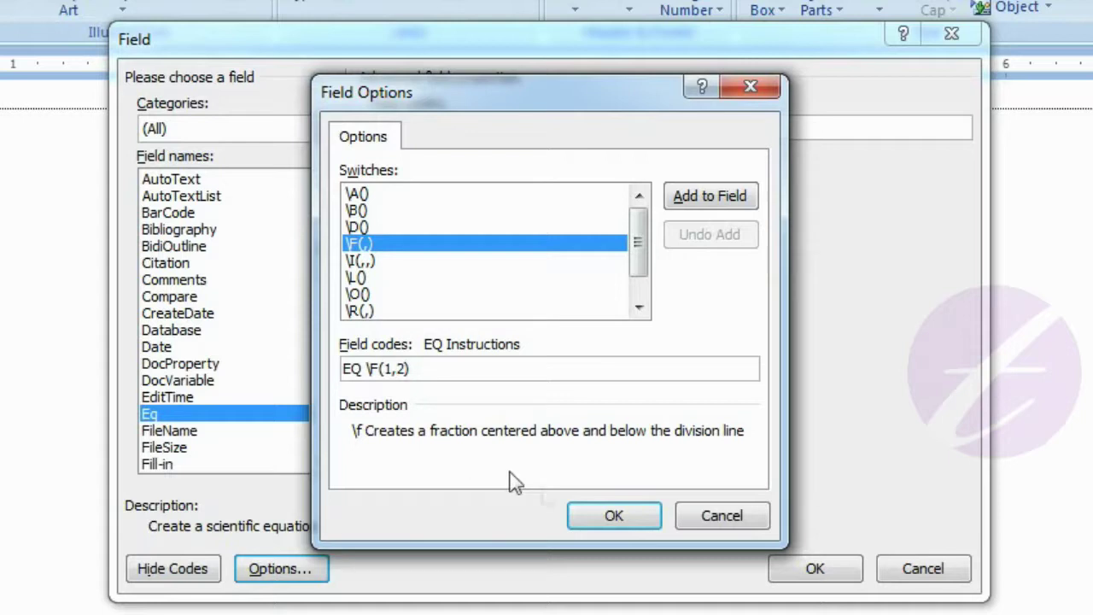
pyautogui.click(595, 525)
pyautogui.click(776, 573)
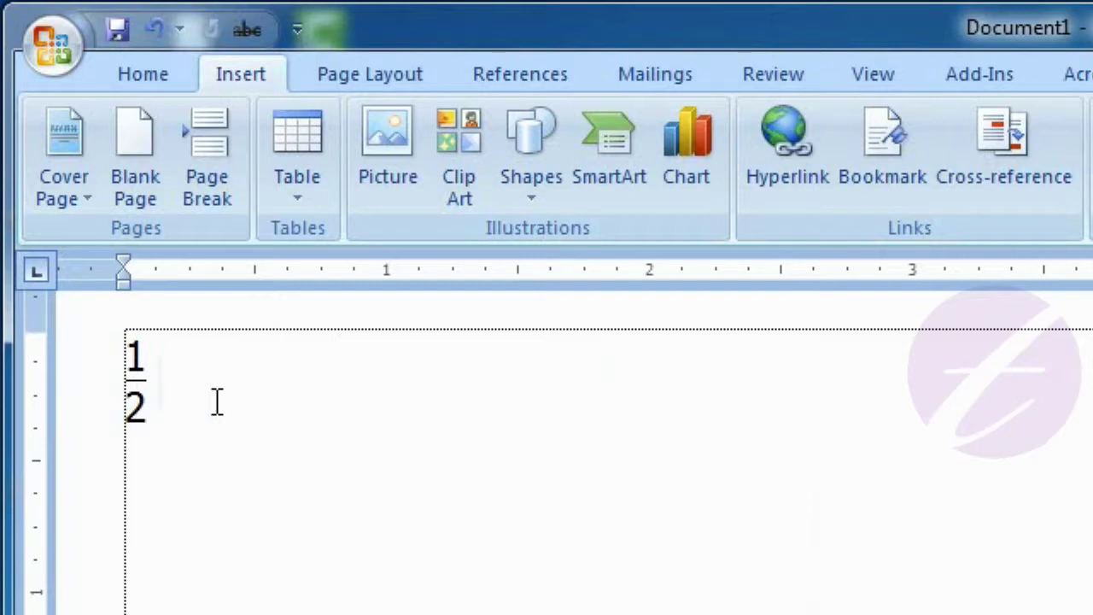
# Copy the 1/2 fraction, then type + after it and paste a second 1/2
pyautogui.hotkey('ctrl', 'a')
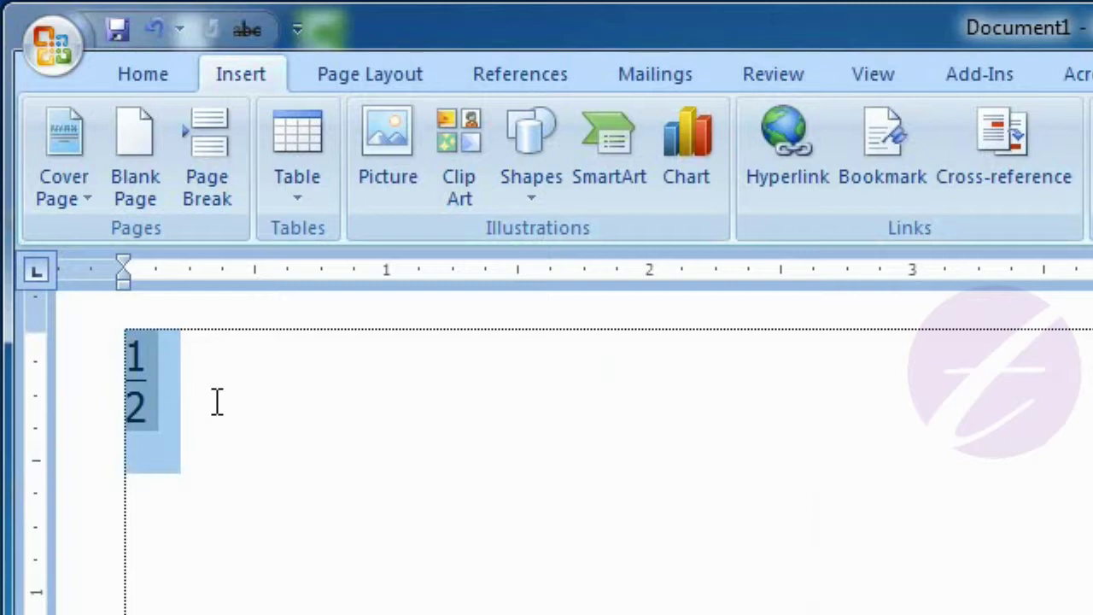
pyautogui.click(217, 403)
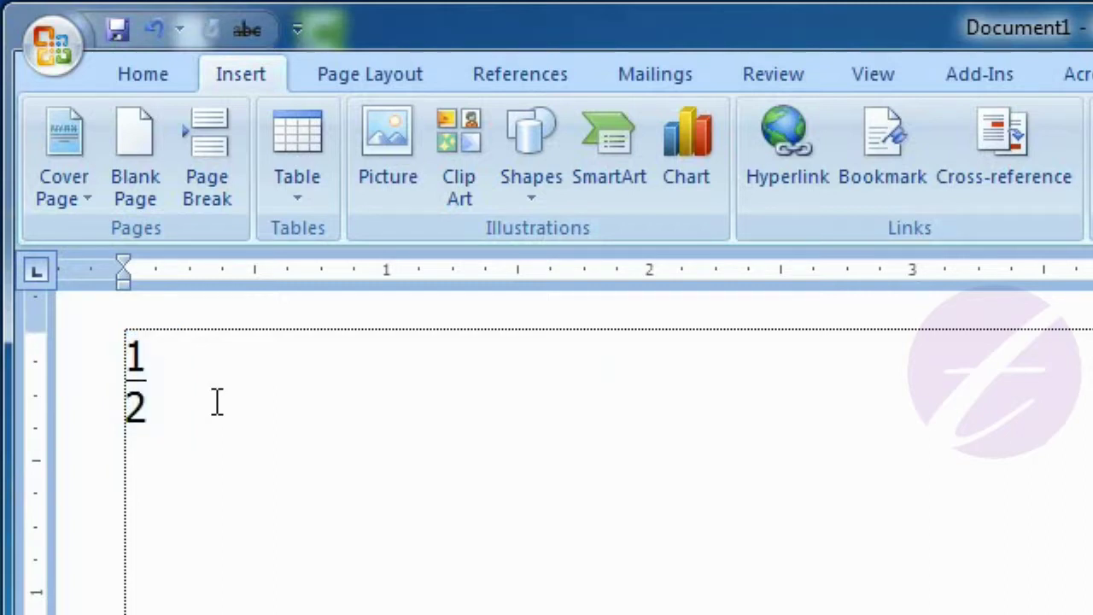
pyautogui.write(' +')
pyautogui.hotkey('ctrl', 'v')
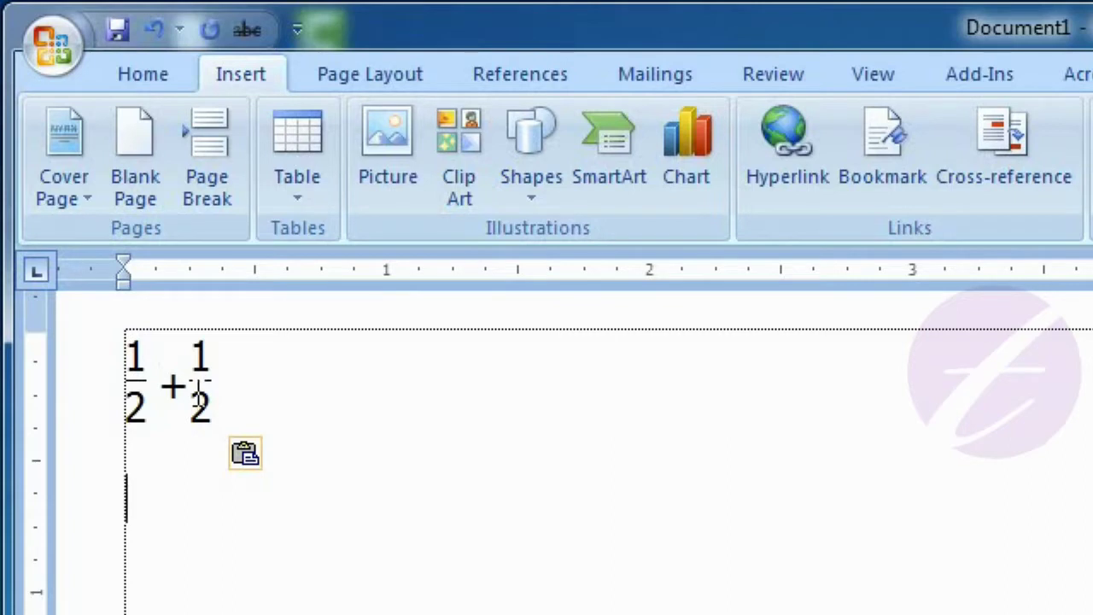
# Show the second fraction's field code and change it from EQ \F(1,2) to EQ \F(3,4)
pyautogui.rightClick(199, 388)
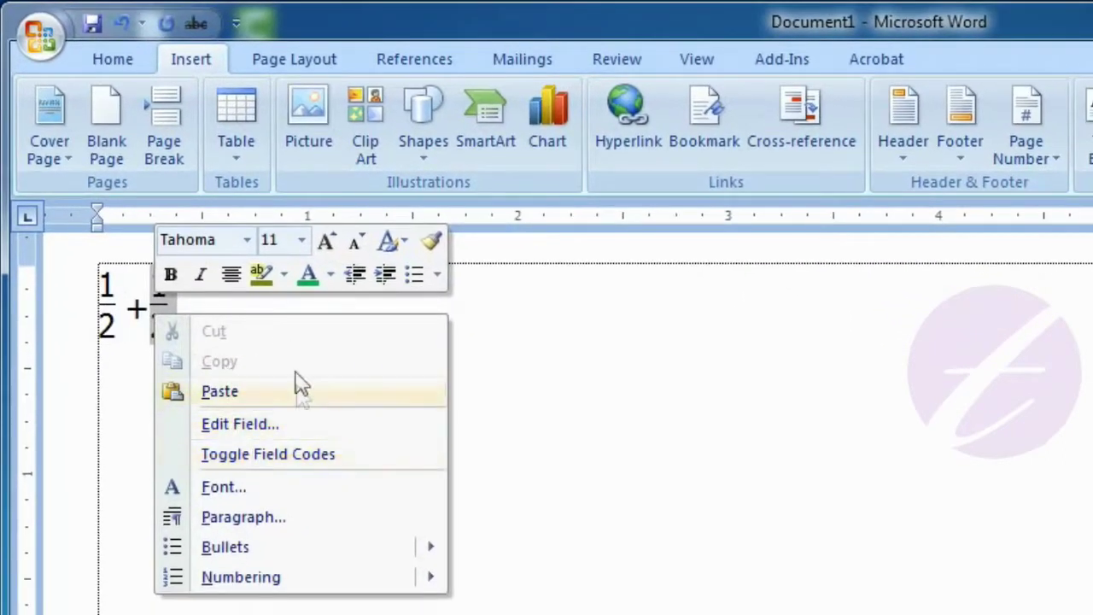
pyautogui.click(280, 461)
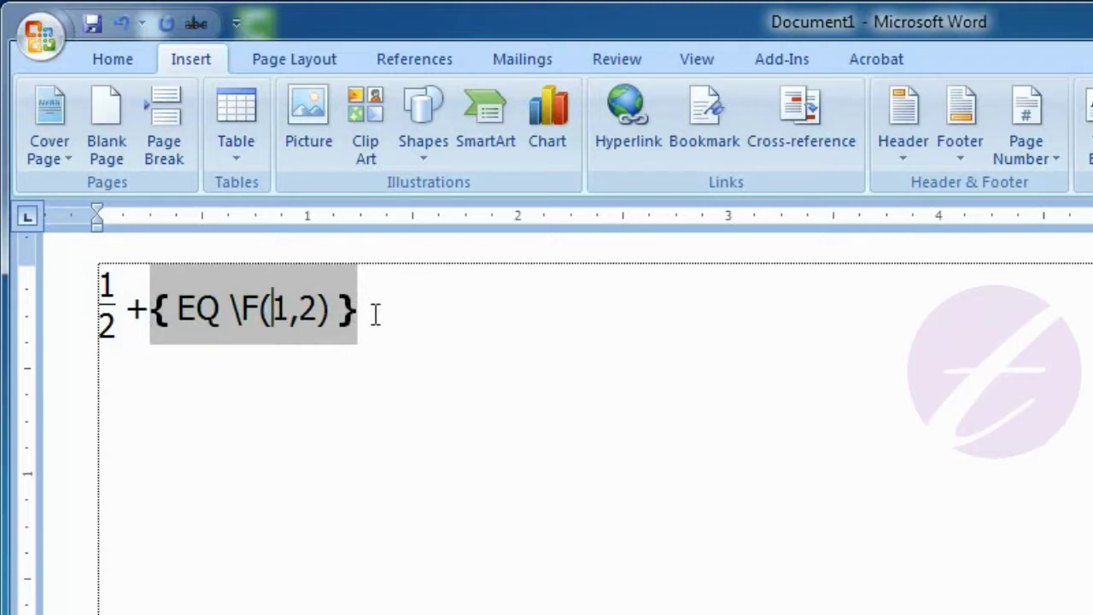
pyautogui.press('BackSpace')
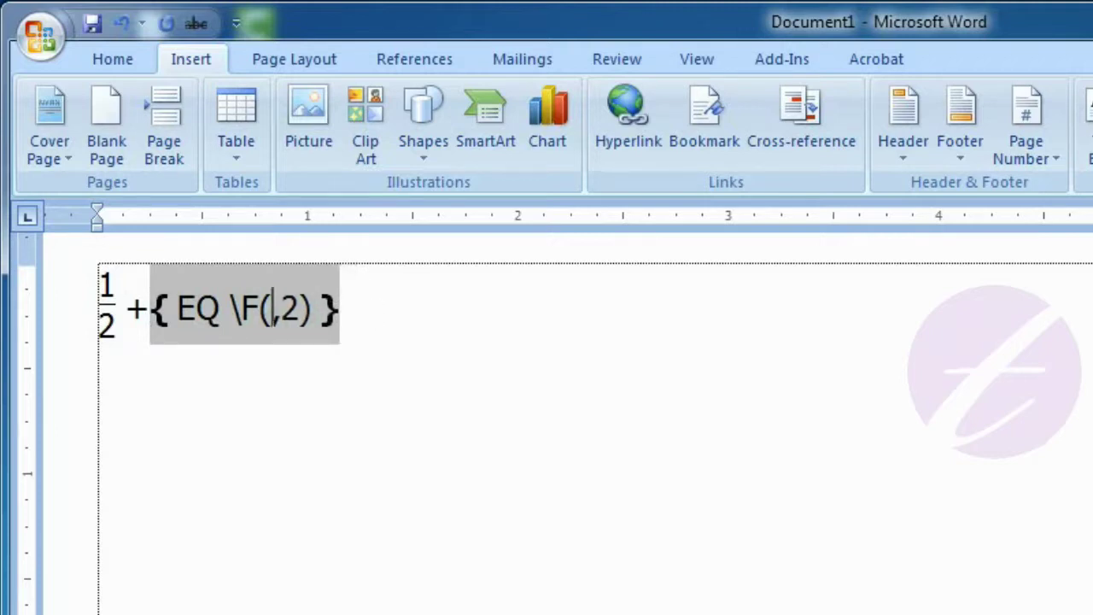
pyautogui.write('3')
pyautogui.click(319, 309)
pyautogui.press('BackSpace')
pyautogui.write('4')
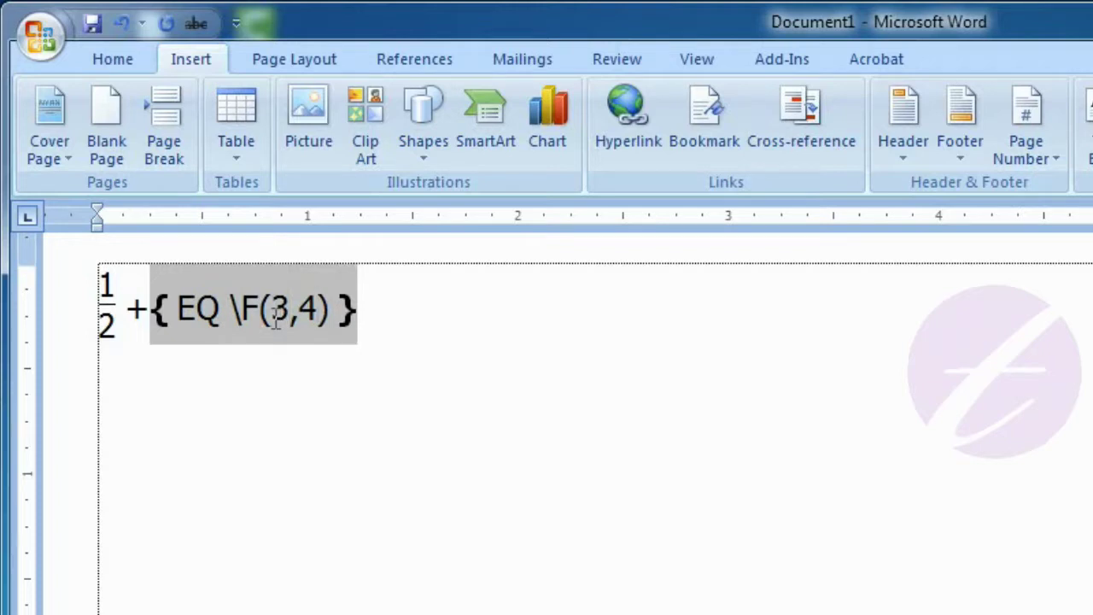
# Hide the edited field code so it renders as a stacked 3/4, then deselect it
pyautogui.rightClick(275, 318)
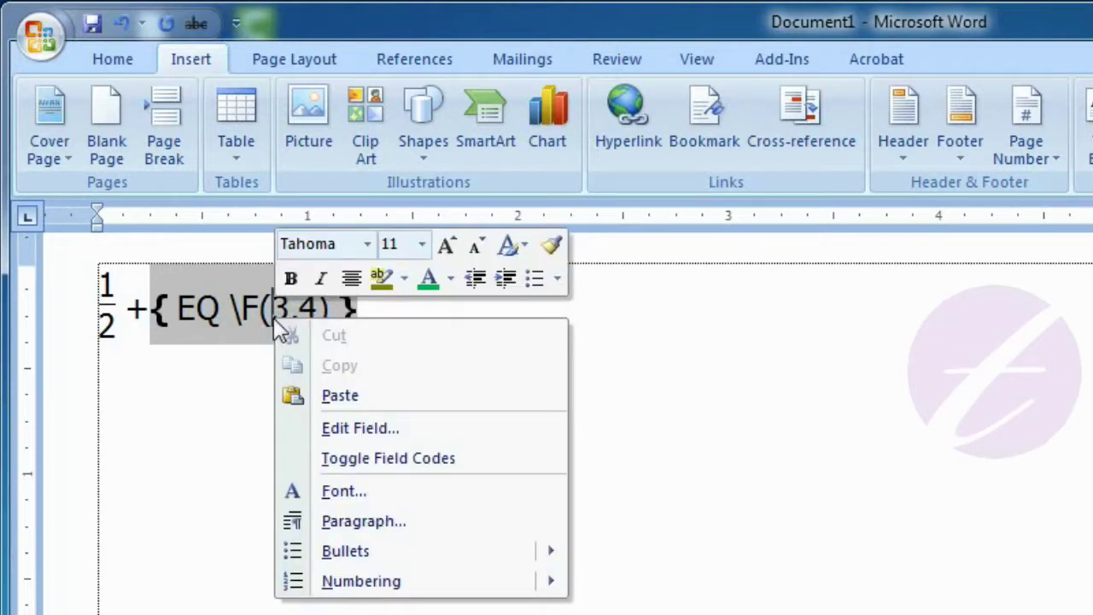
pyautogui.click(415, 465)
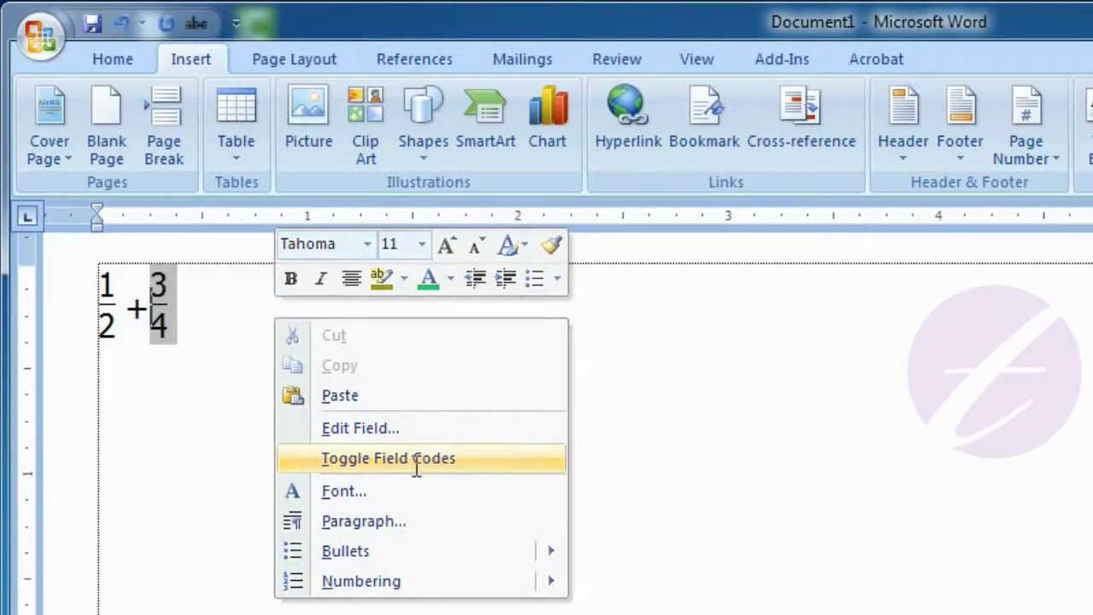
pyautogui.click(225, 306)
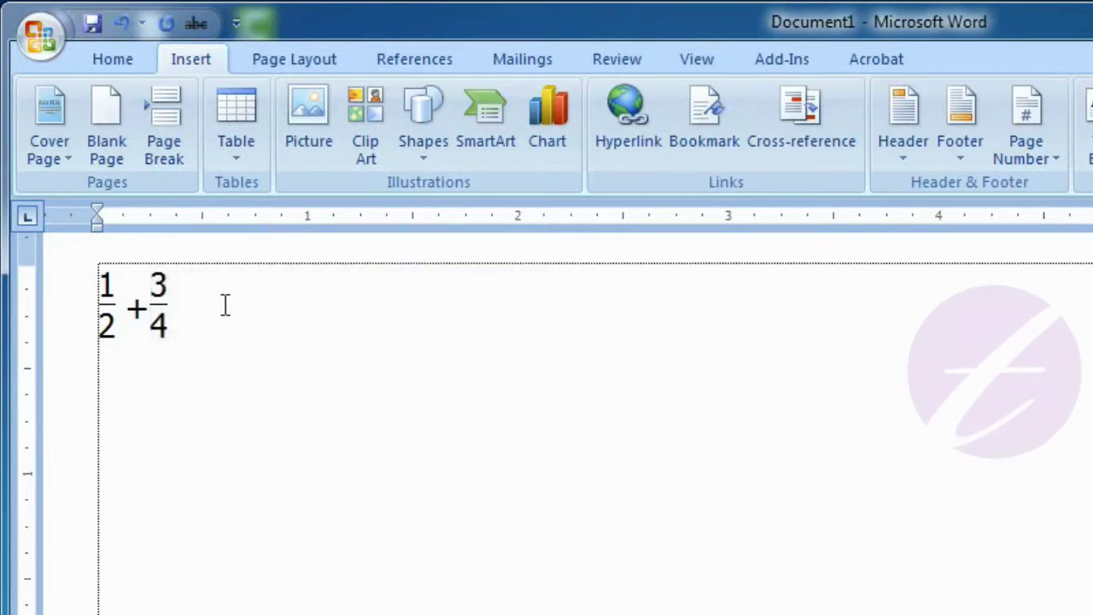